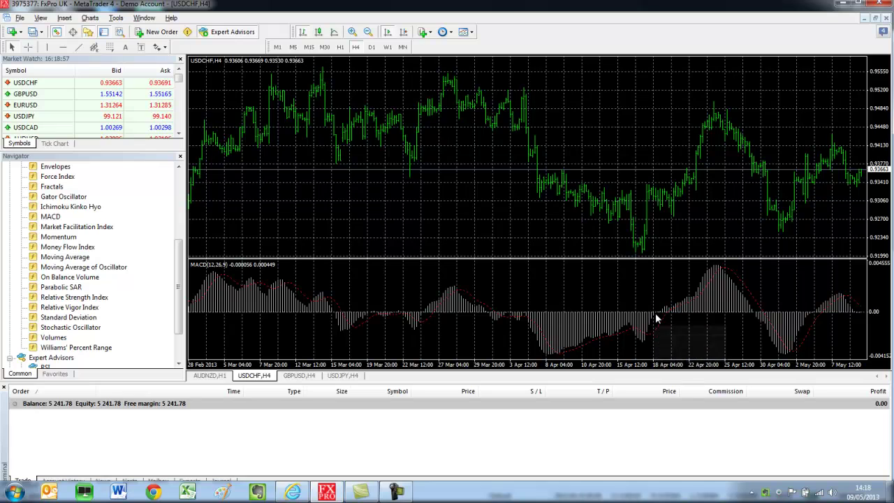
Examine the MACD indicator's values around its zero line on the USDCHF H4 chart.
mouse_move(651, 324)
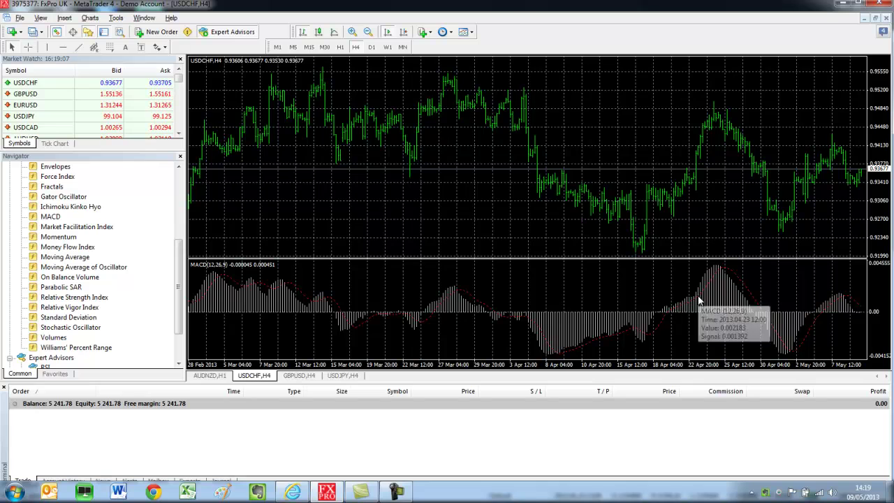
mouse_move(727, 283)
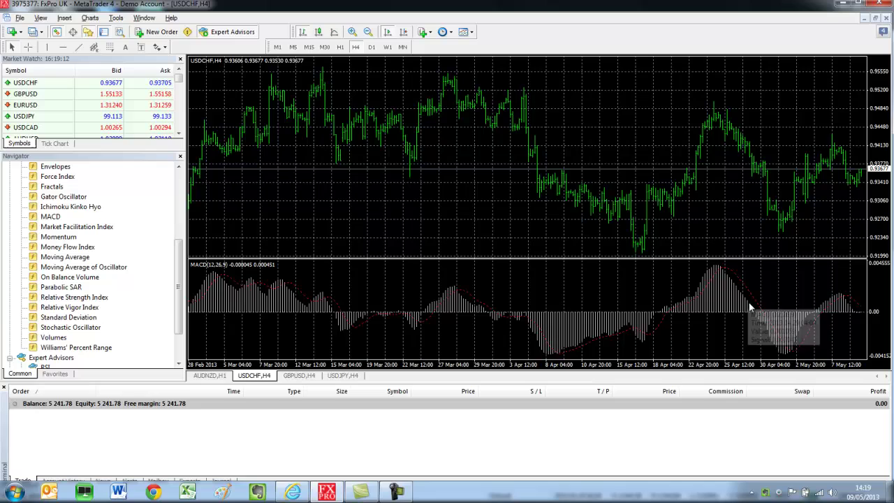
mouse_move(752, 308)
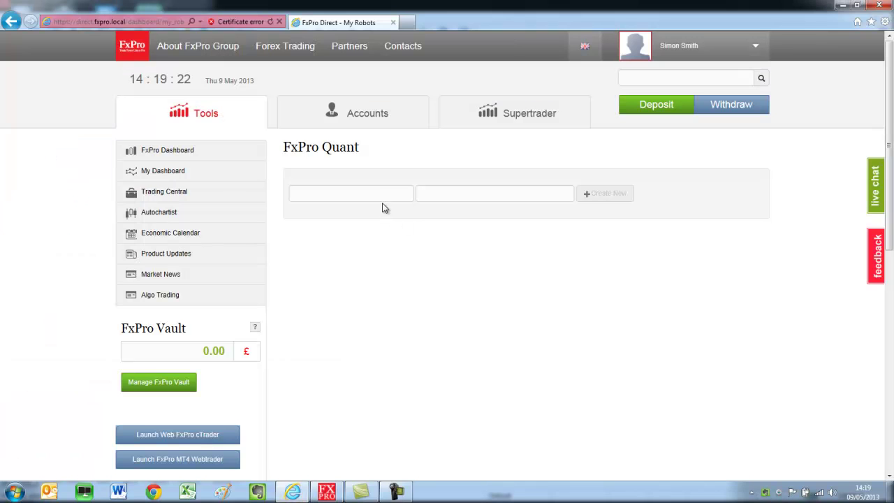
Switch to FxPro Quant in the browser and create a robot named MACD, described as "Sample EA, for educational use only".
left_click(387, 193)
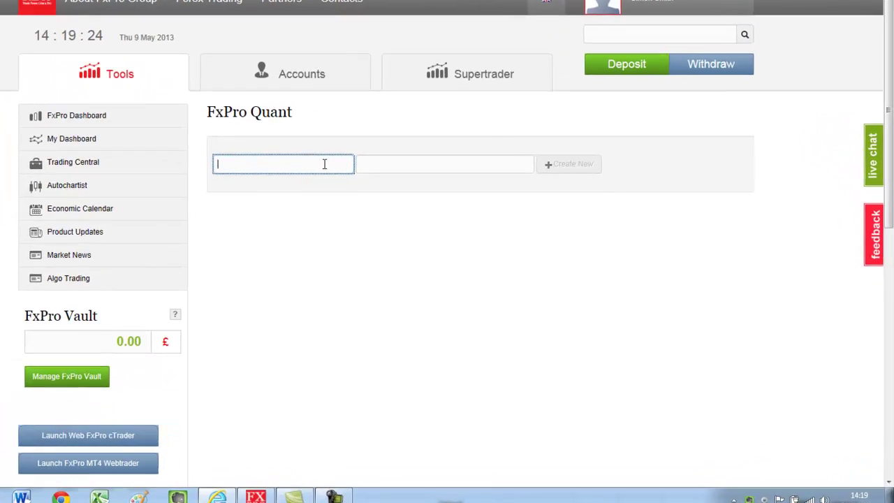
type("MACD")
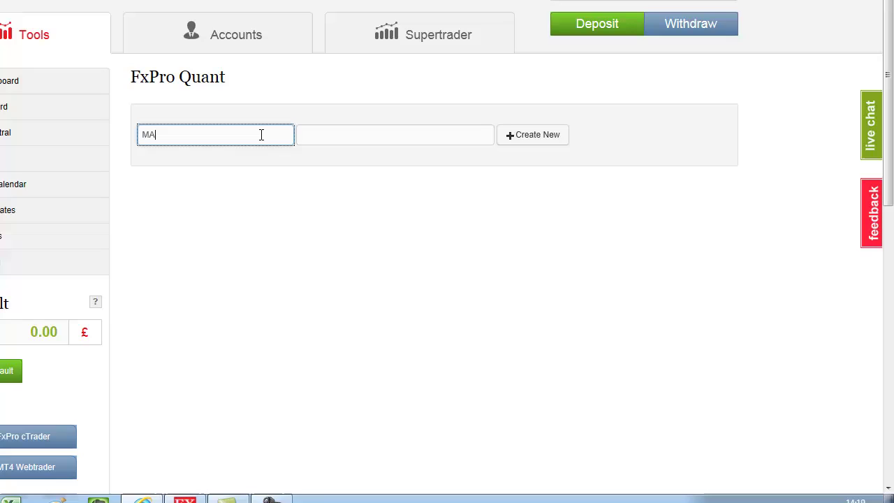
key("Tab")
type("Sample EA, for educational use only")
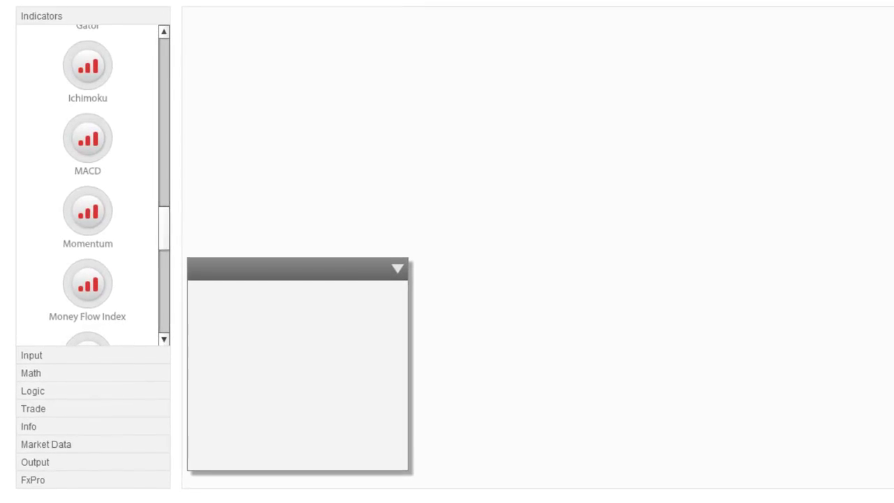
Place a MACD indicator block in the middle of the strategy canvas.
scroll(125, 43, "up", 1)
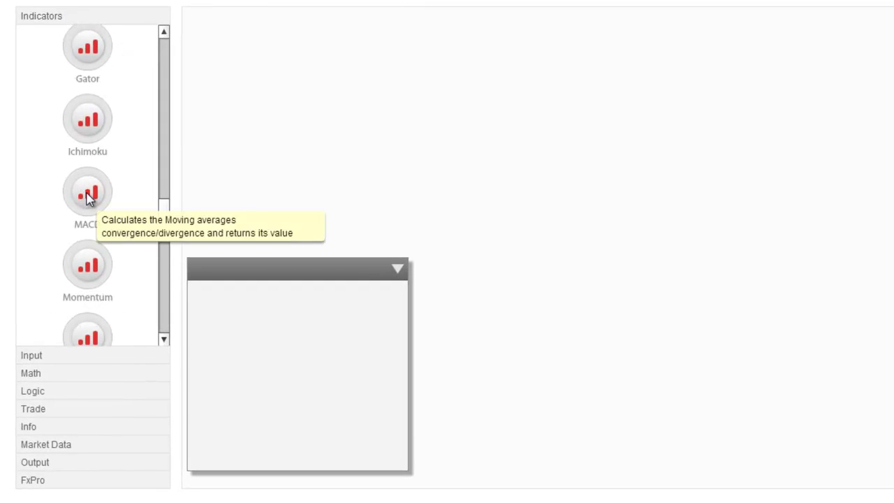
left_click_drag(89, 200, 480, 187)
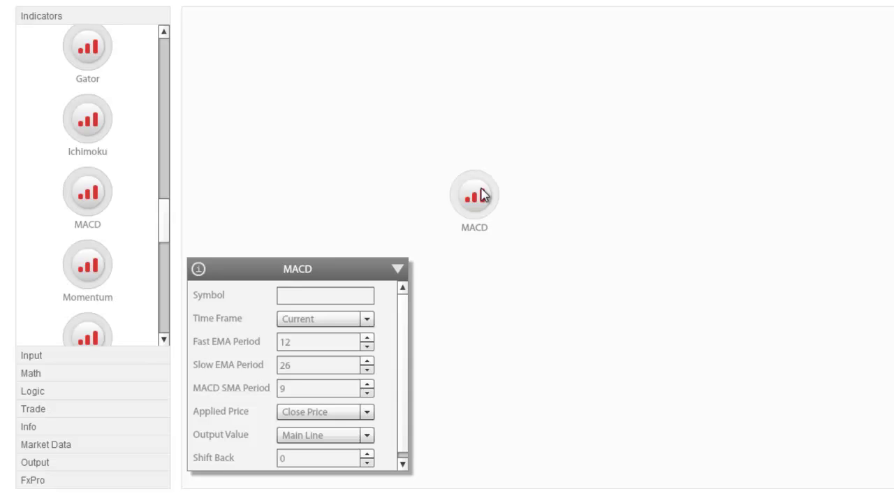
Place a Compare logic block to the right of the MACD block and link MACD to its Value 1.
left_click(33, 391)
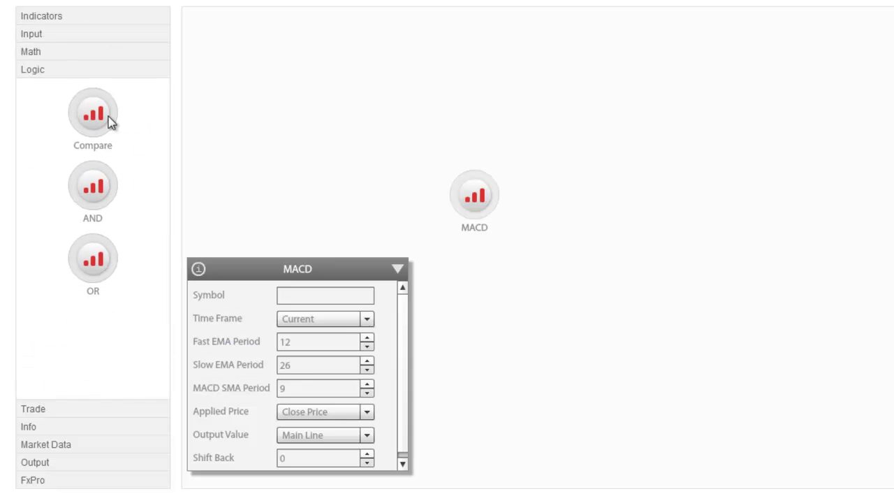
left_click_drag(100, 119, 346, 94)
left_click_drag(290, 96, 547, 196)
left_click_drag(428, 197, 431, 198)
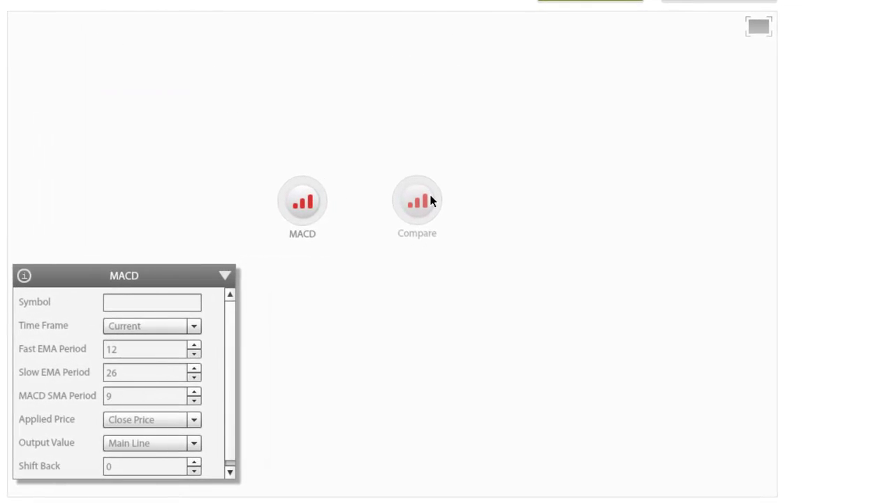
left_click(433, 202)
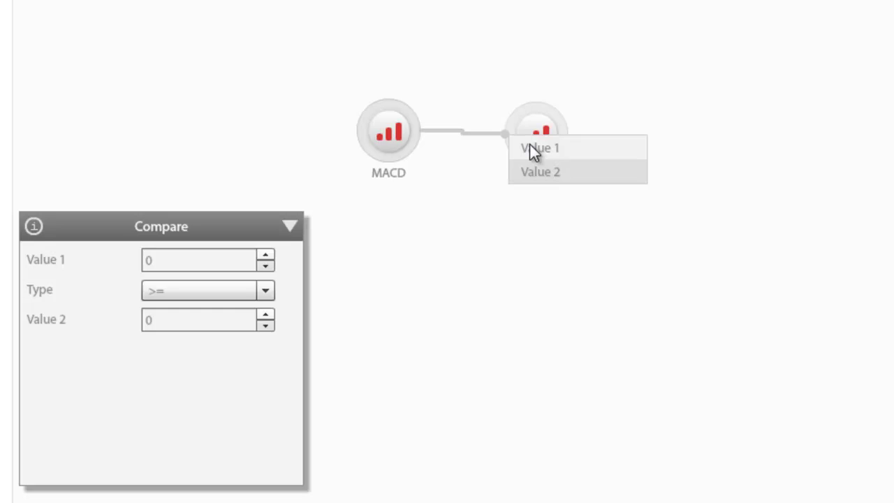
left_click(530, 148)
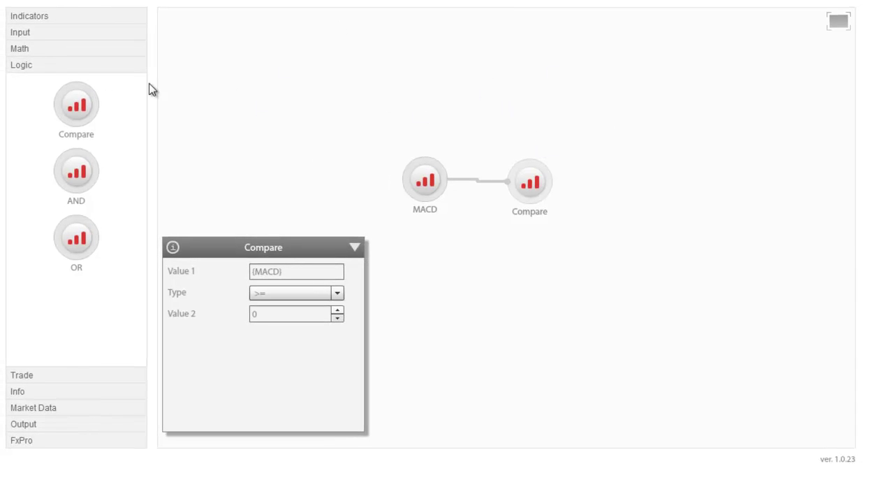
Place an Open Position block above and to the right of Compare, and link Compare to it as its trigger.
left_click(21, 375)
left_click_drag(70, 220, 639, 85)
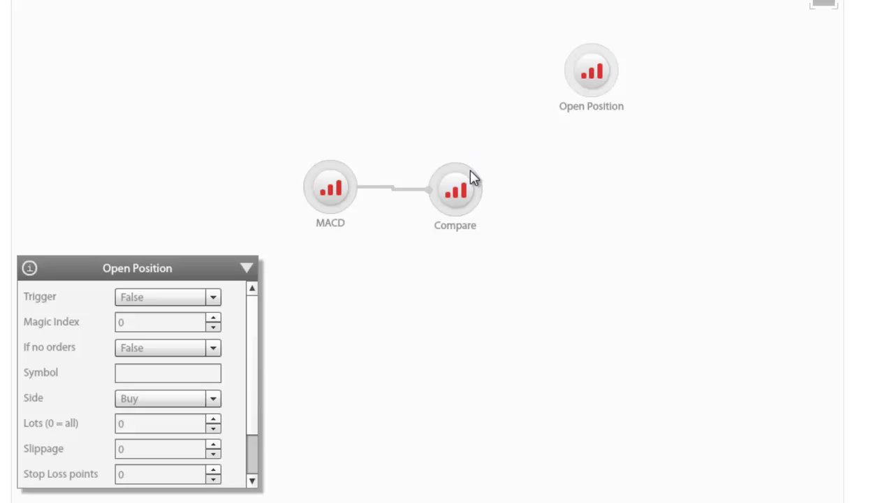
left_click_drag(471, 171, 571, 72)
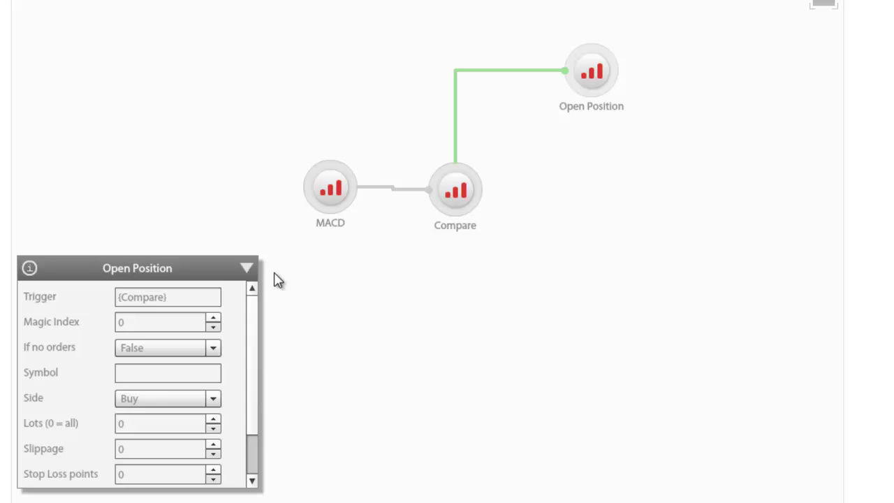
Set the Open Position block's If no orders option to True and its lots to 0.1.
left_click(203, 350)
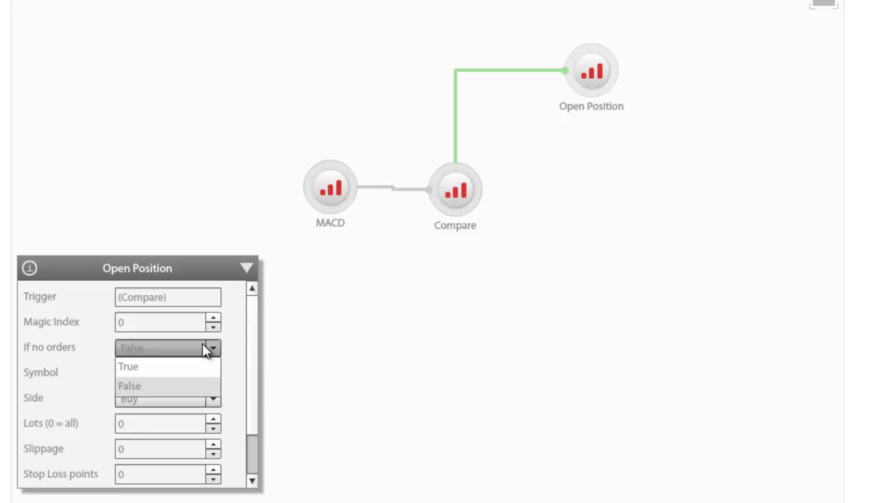
left_click(196, 368)
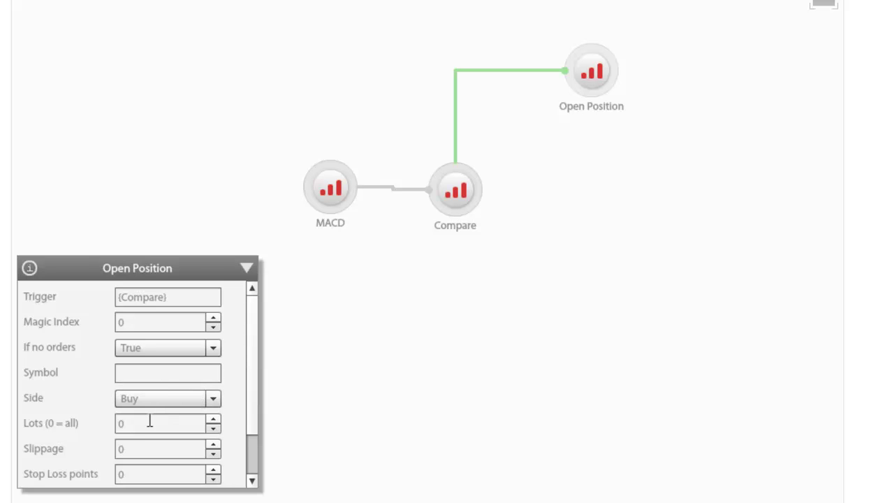
double_click(123, 423)
type(".1")
Set the Open Position block's Stop Loss points to 100 and Take Profit points to 200.
scroll(254, 433, "down", 3)
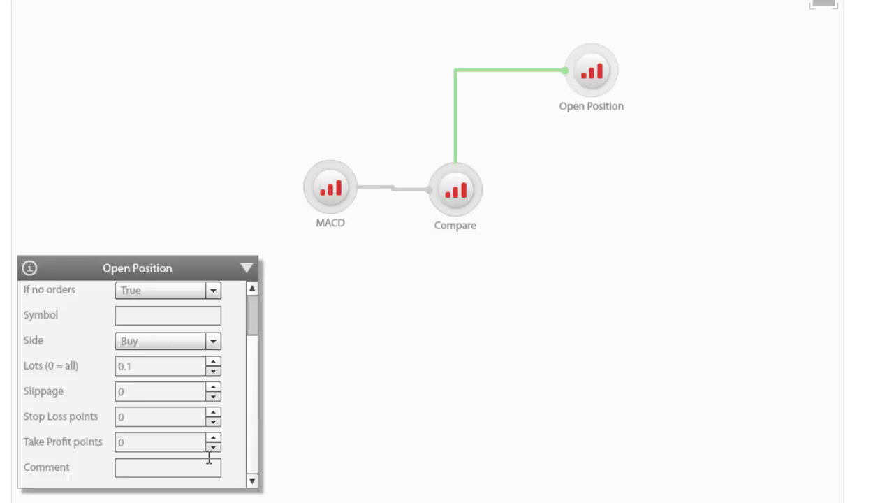
left_click(161, 420)
left_click_drag(161, 419, 101, 412)
type("100")
left_click(125, 442)
left_click_drag(125, 442, 91, 450)
type("200")
left_click(389, 411)
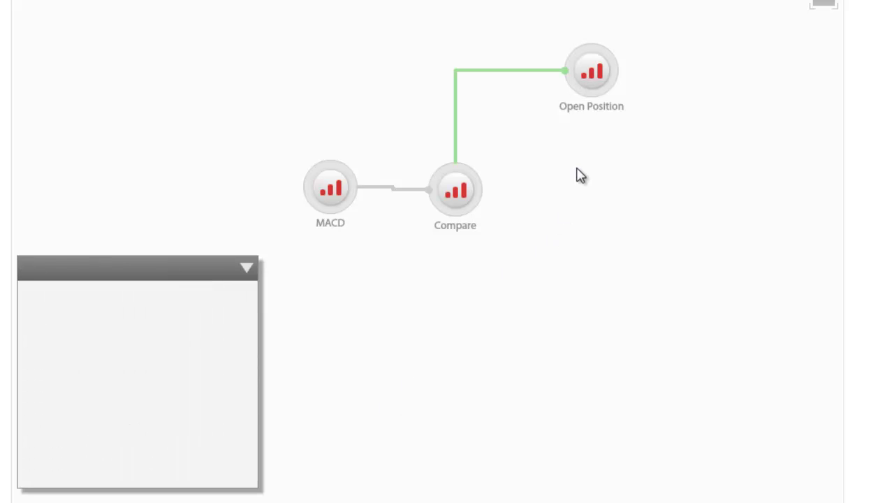
Rename the Open Position block as Buy.
double_click(590, 111)
type("Buy")
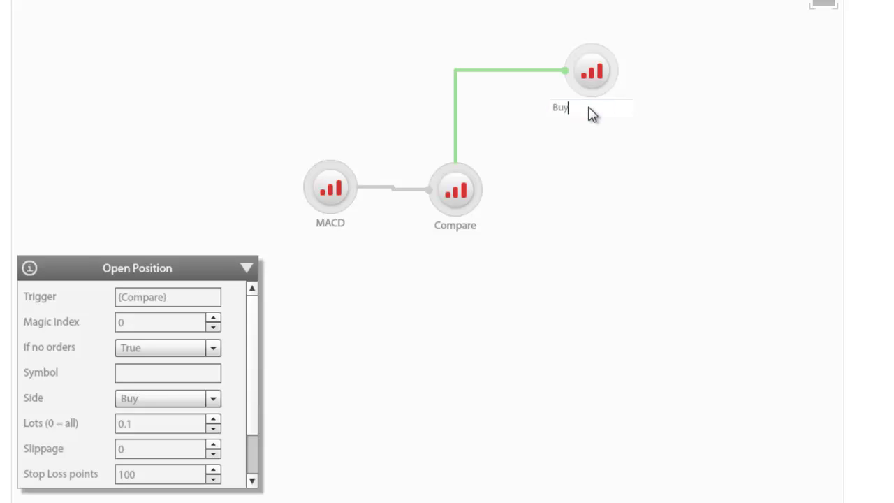
key("Return")
left_click(610, 216)
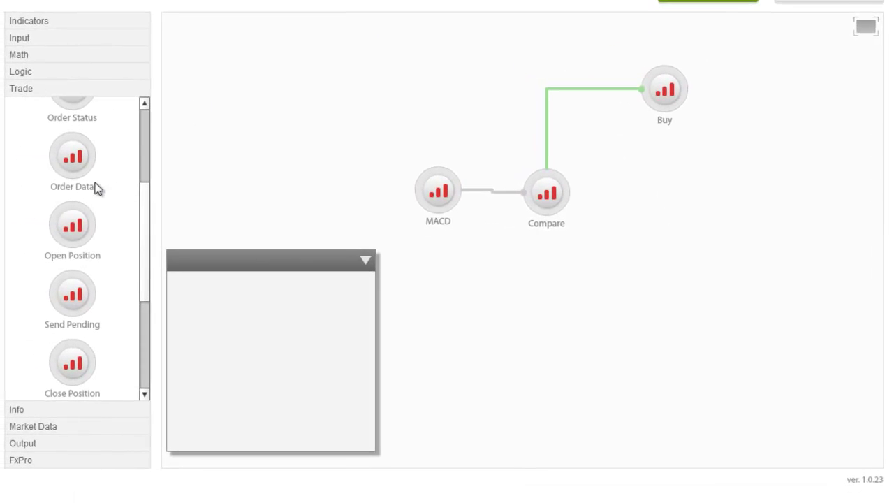
Place a second Open Position block below and to the right of Compare, and link Compare to it as its trigger.
left_click_drag(74, 229, 670, 298)
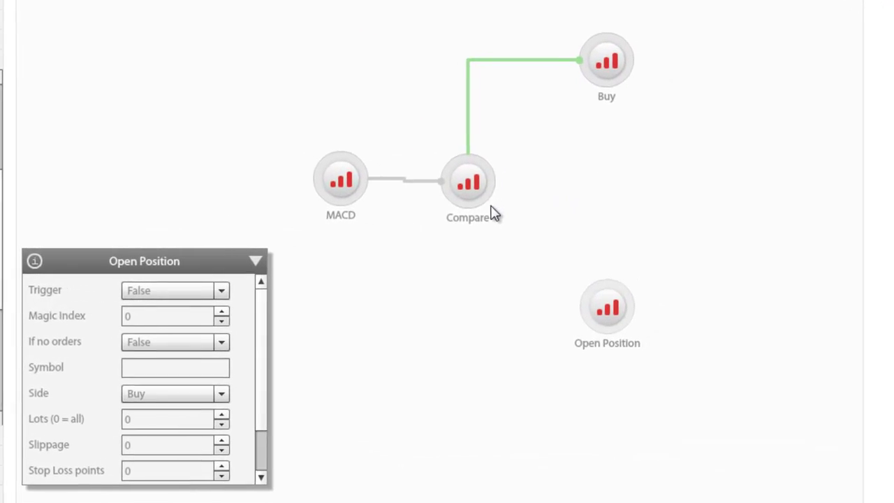
left_click_drag(486, 199, 584, 324)
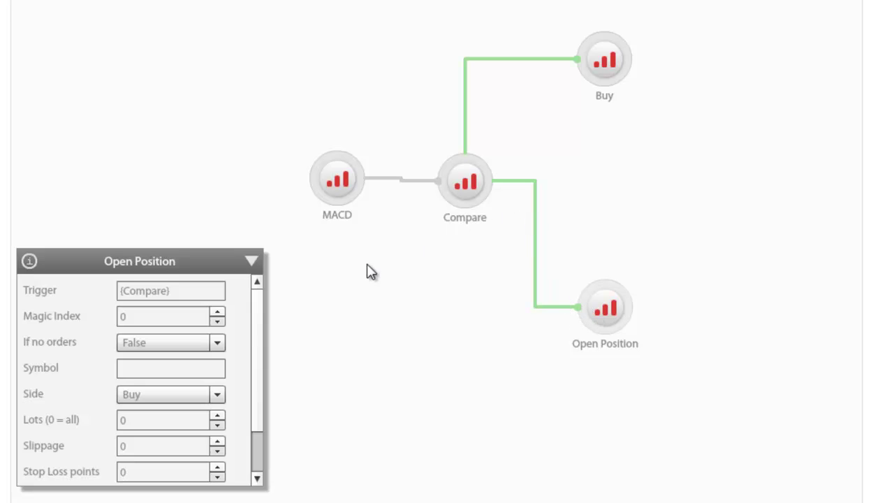
Configure the second Open Position block with If no orders True, side Sell and 0.1 lots.
mouse_move(237, 287)
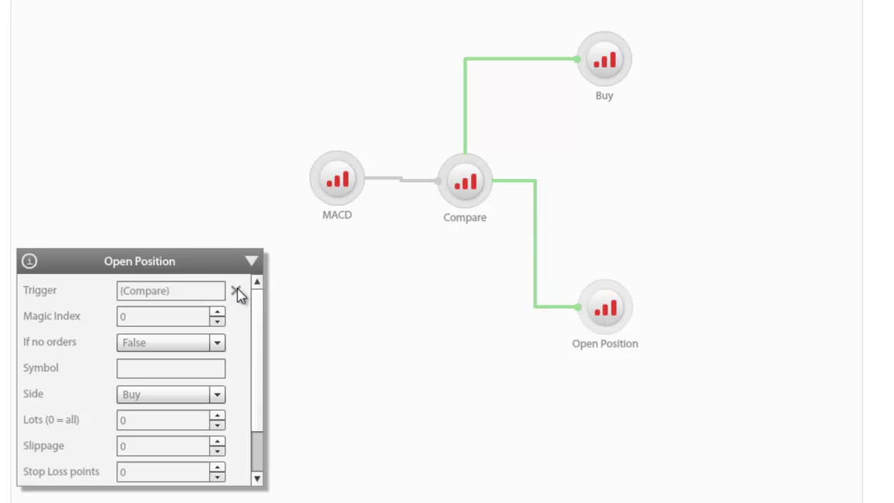
left_click(215, 345)
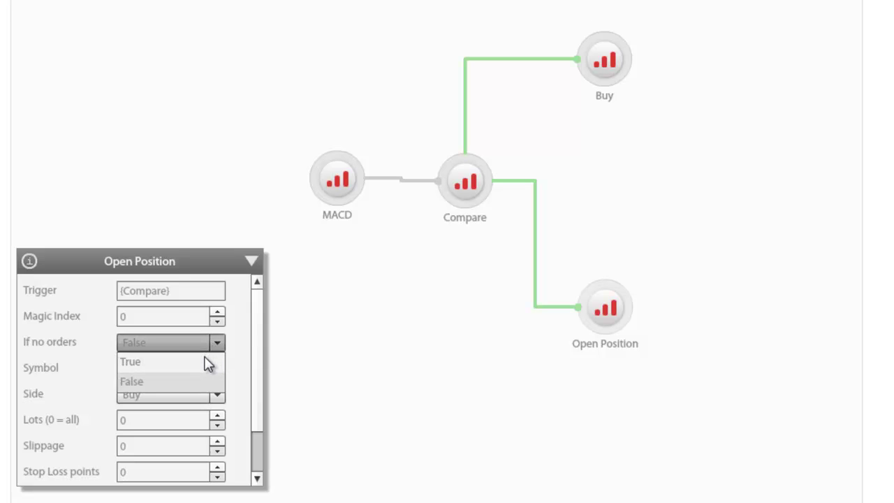
left_click(216, 362)
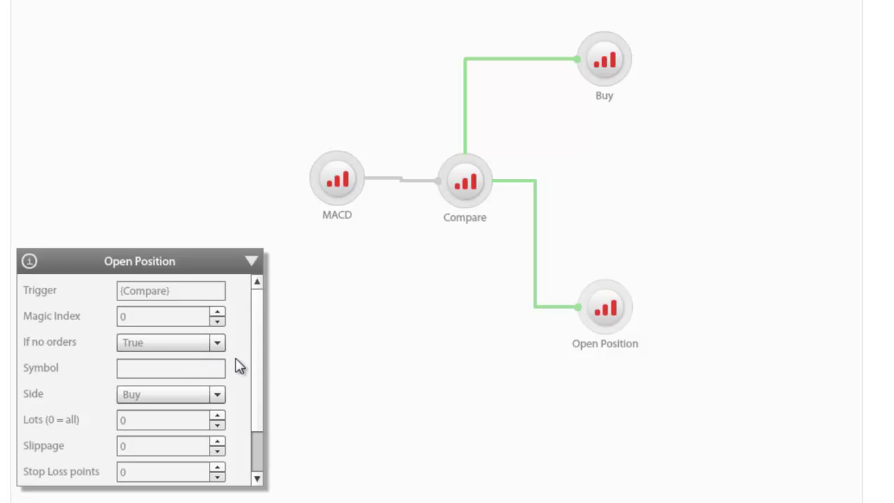
left_click(218, 396)
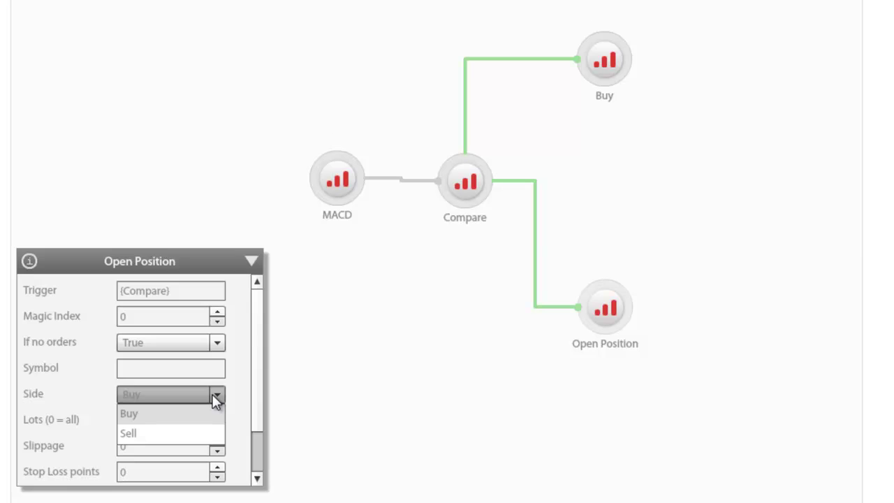
left_click(176, 436)
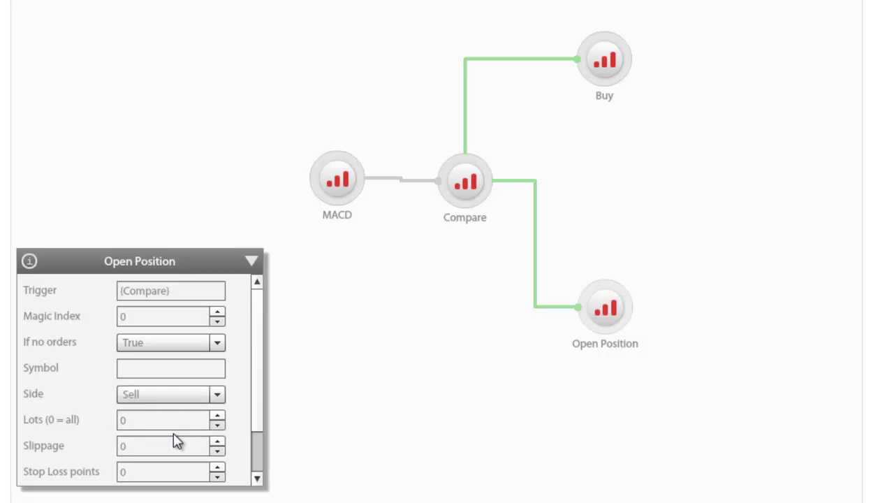
left_click(120, 420)
key("BackSpace")
type("0.1")
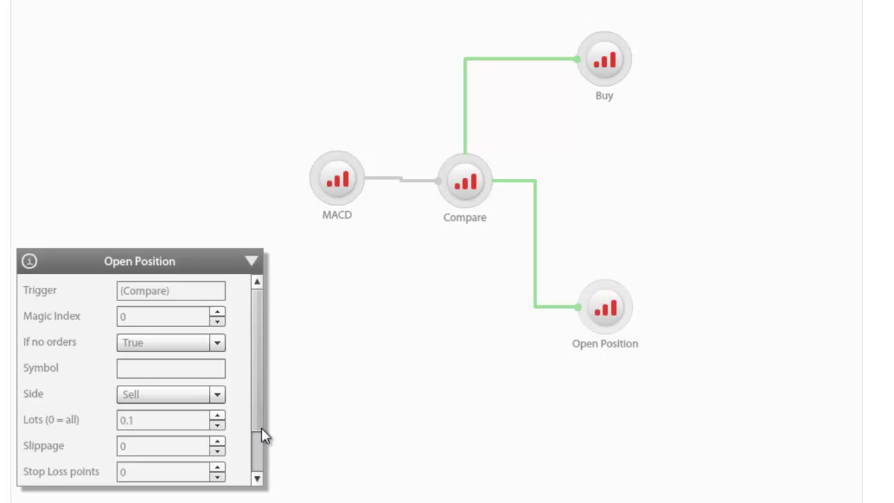
Set the second Open Position block's Stop Loss points to 100 and Take Profit points to 200.
scroll(258, 420, "down", 4)
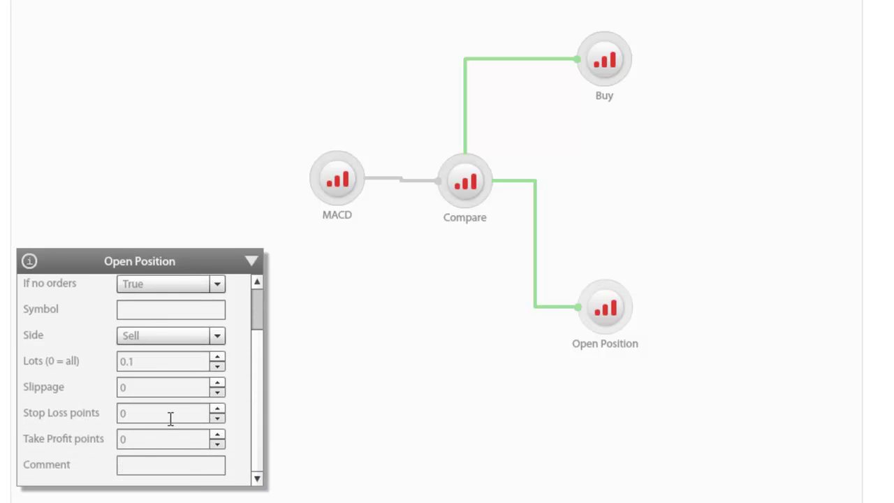
left_click_drag(168, 414, 57, 419)
type("100")
left_click_drag(121, 432, 95, 433)
type("200")
left_click(371, 420)
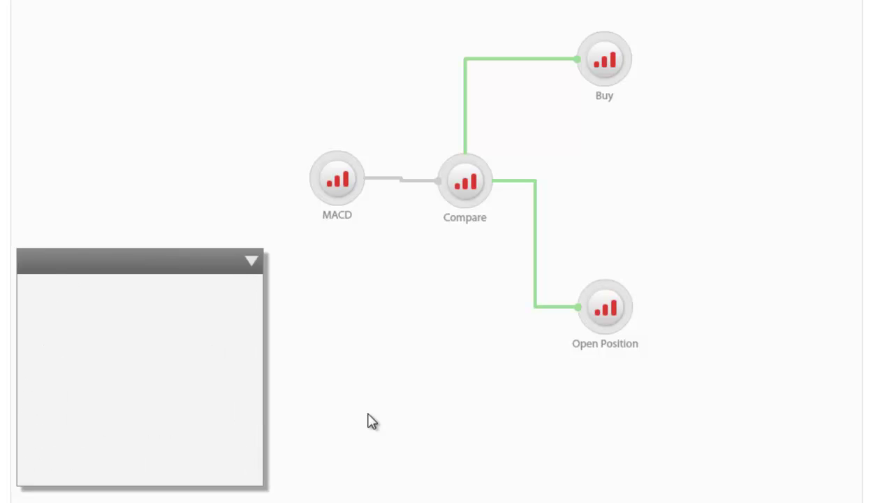
Set Reverse output to True on the link from Compare to the lower Open Position block.
left_click(534, 253)
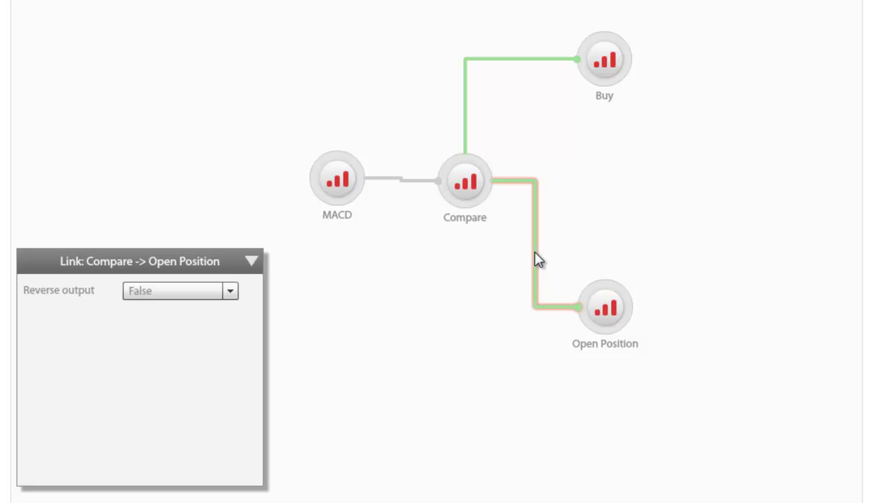
left_click(194, 292)
left_click(193, 311)
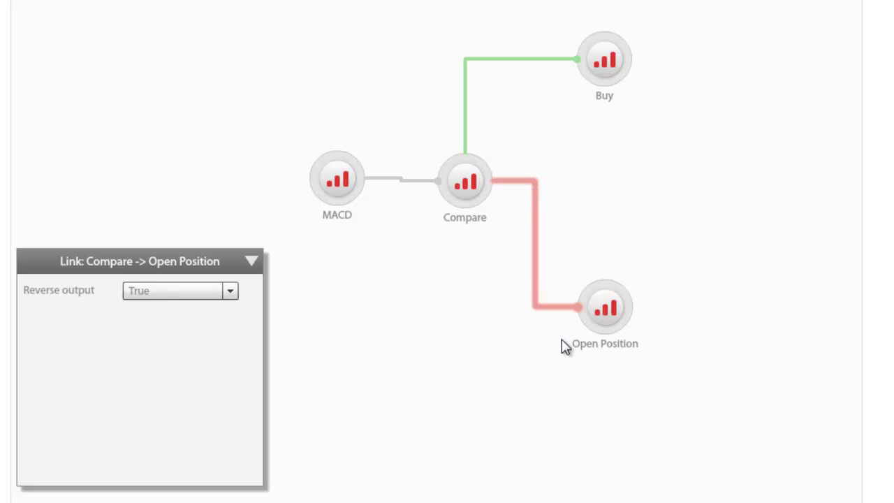
Rename the lower Open Position block as Sell and save the strategy.
left_click(596, 348)
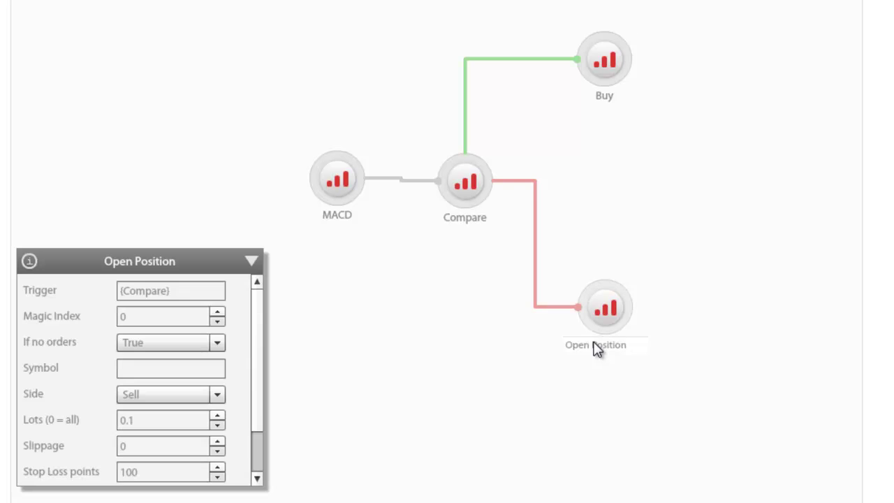
left_click(595, 347)
type("Sell")
left_click(587, 426)
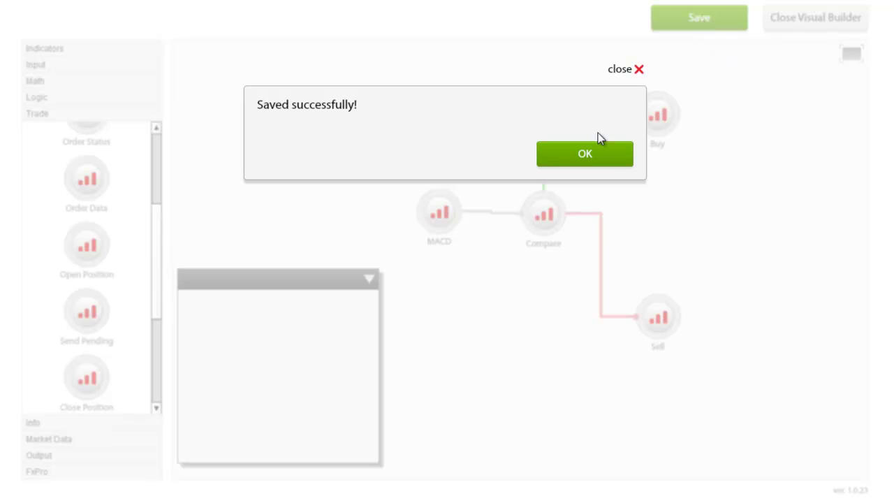
left_click(594, 152)
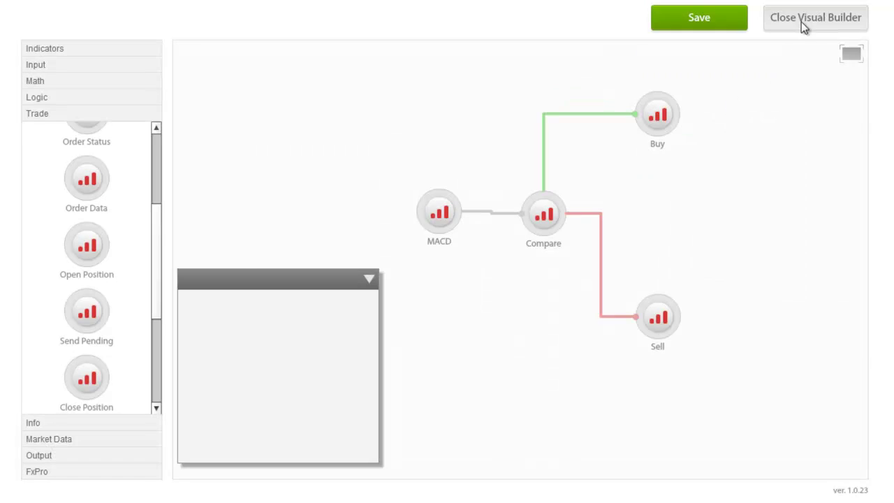